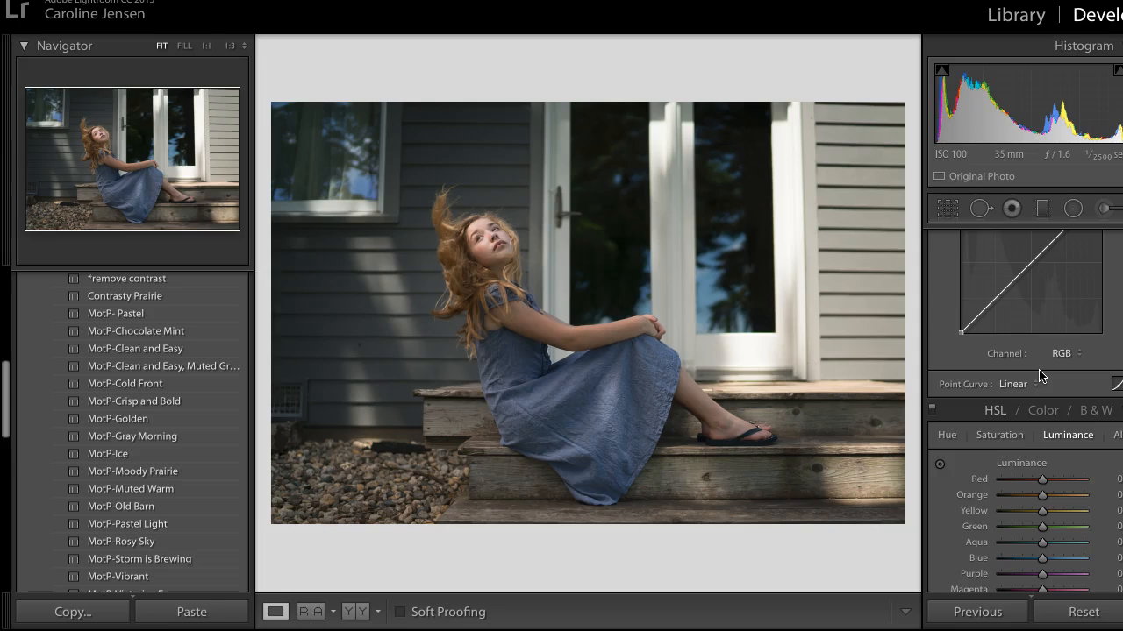
scroll(1038, 375, "up", 5)
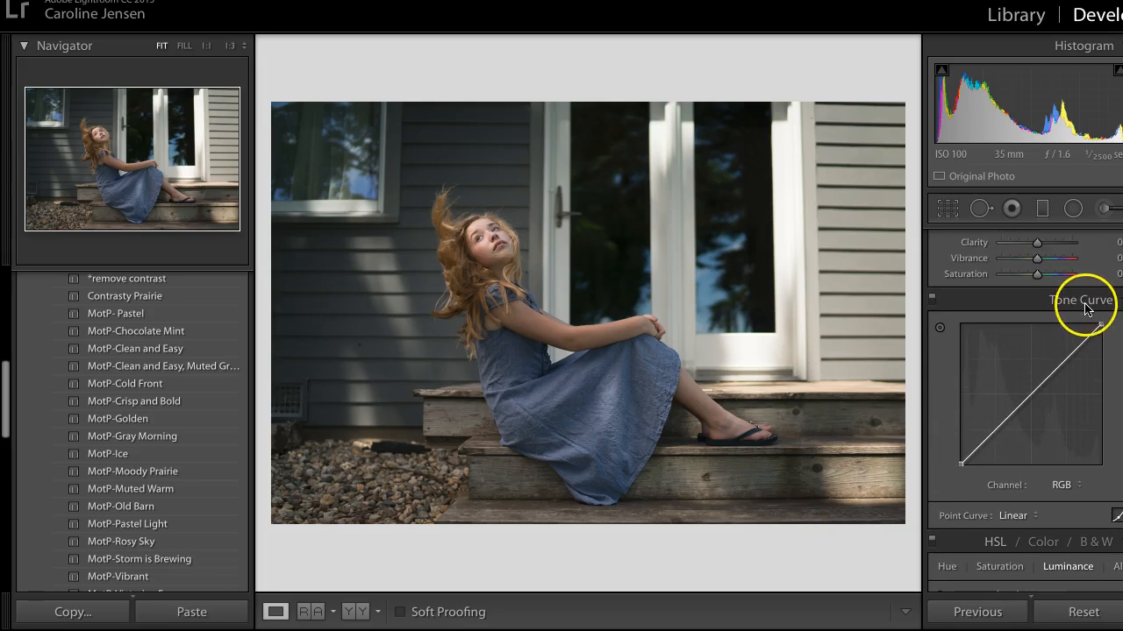
scroll(1078, 431, "down", 3)
scroll(1065, 431, "up", 2)
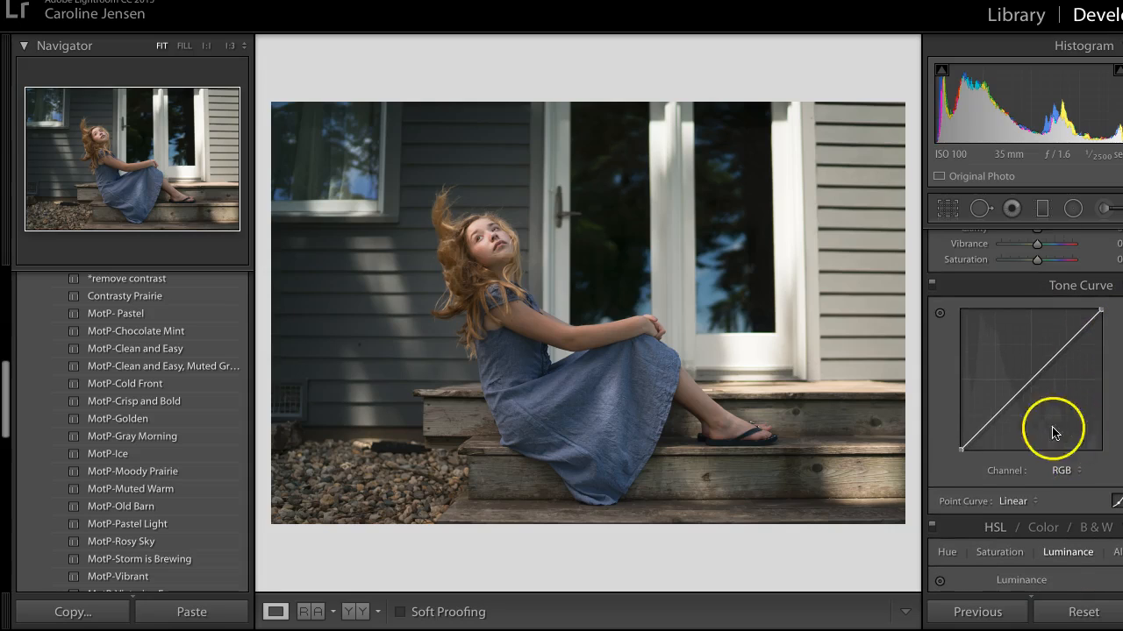
left_click(1057, 474)
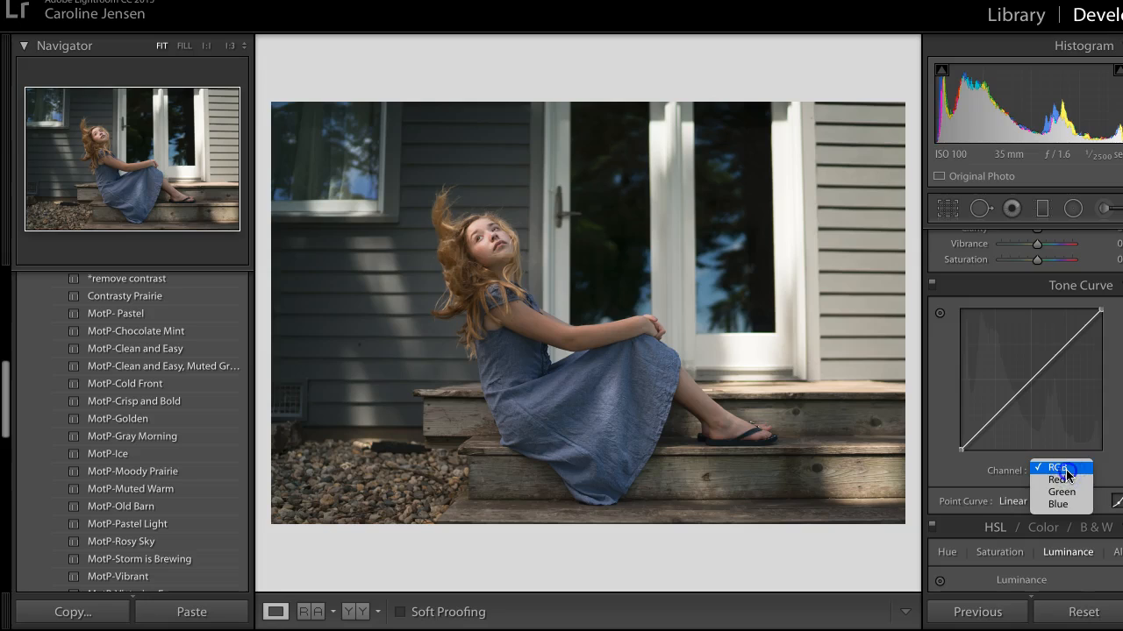
left_click(1066, 469)
scroll(1070, 471, "up", 1)
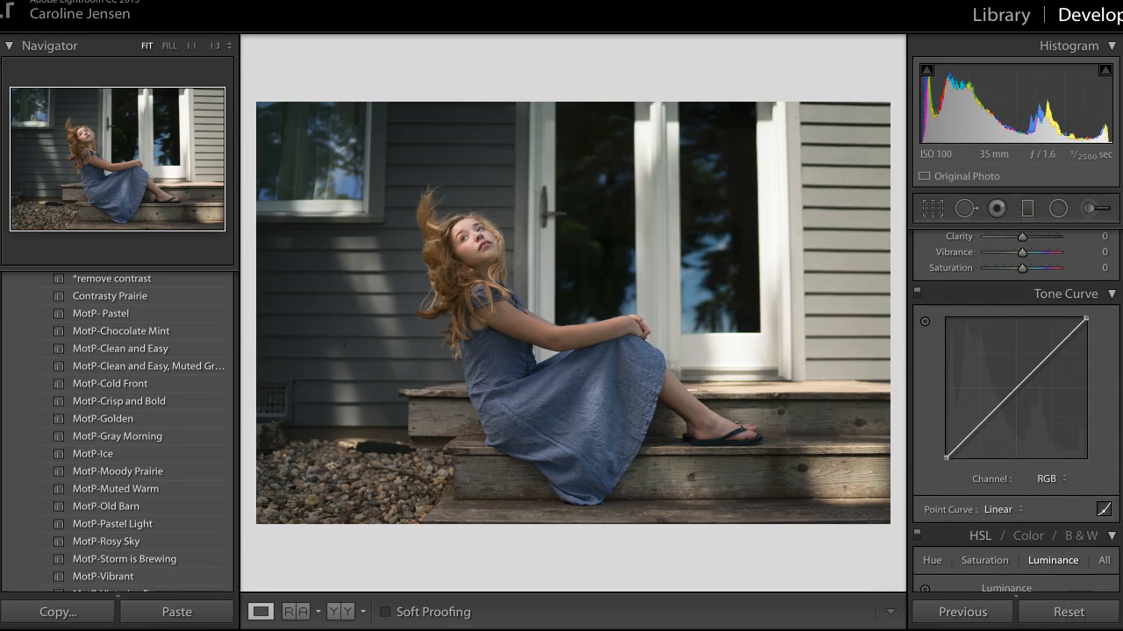
left_click(1099, 510)
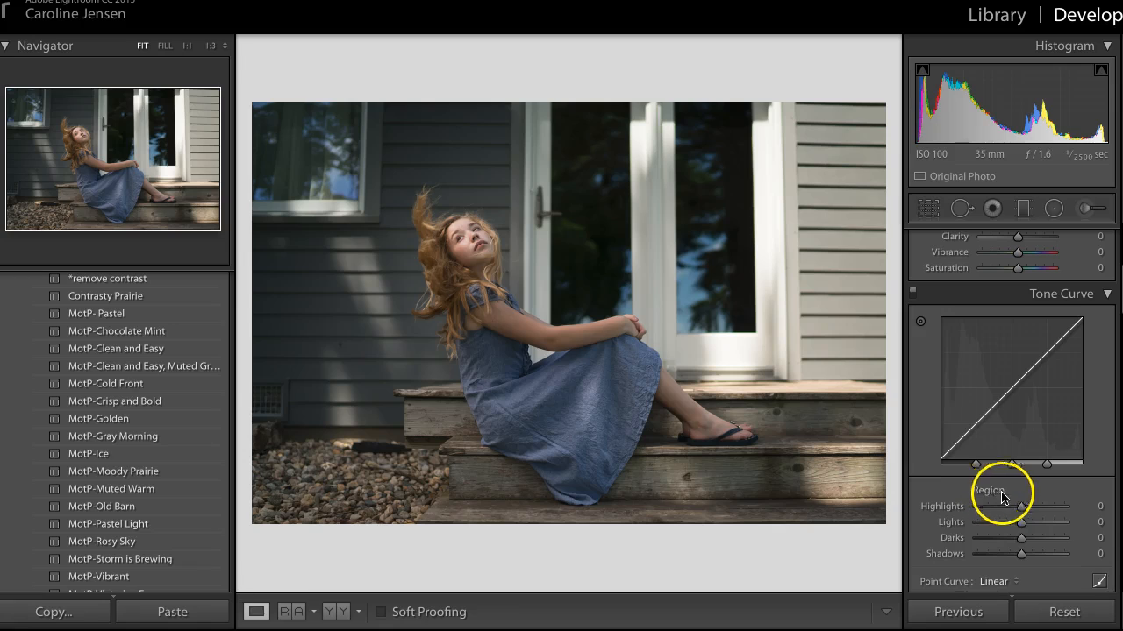
left_click(1099, 582)
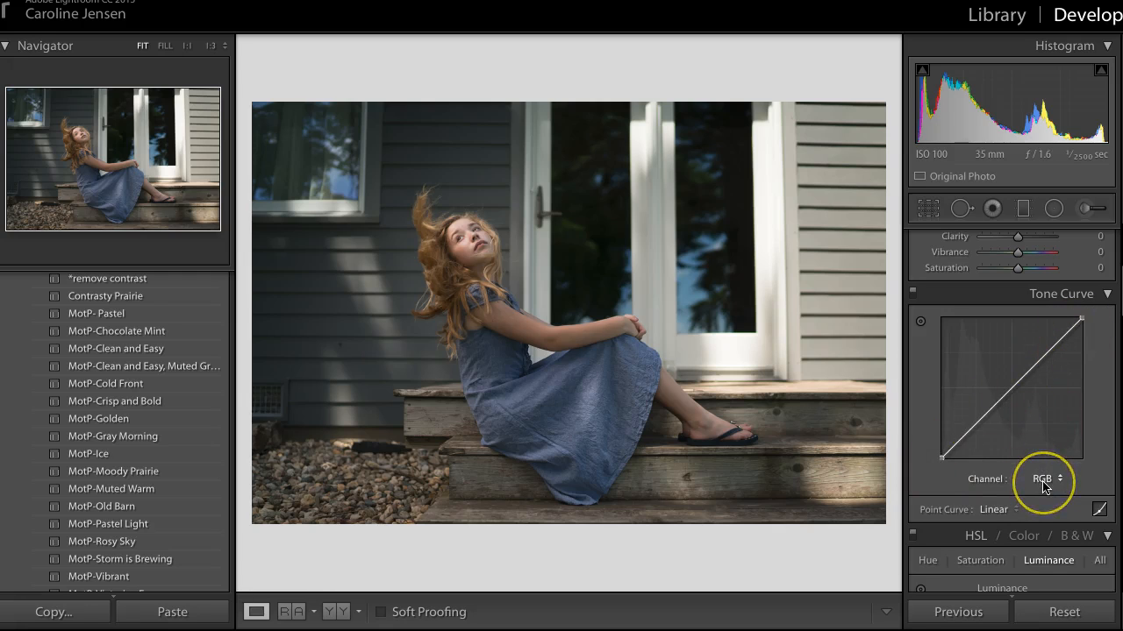
Try brightening the photo by lifting the midpoint of the RGB tone curve, and remove the added point.
left_click(1013, 392)
left_click_drag(1013, 391, 1006, 384)
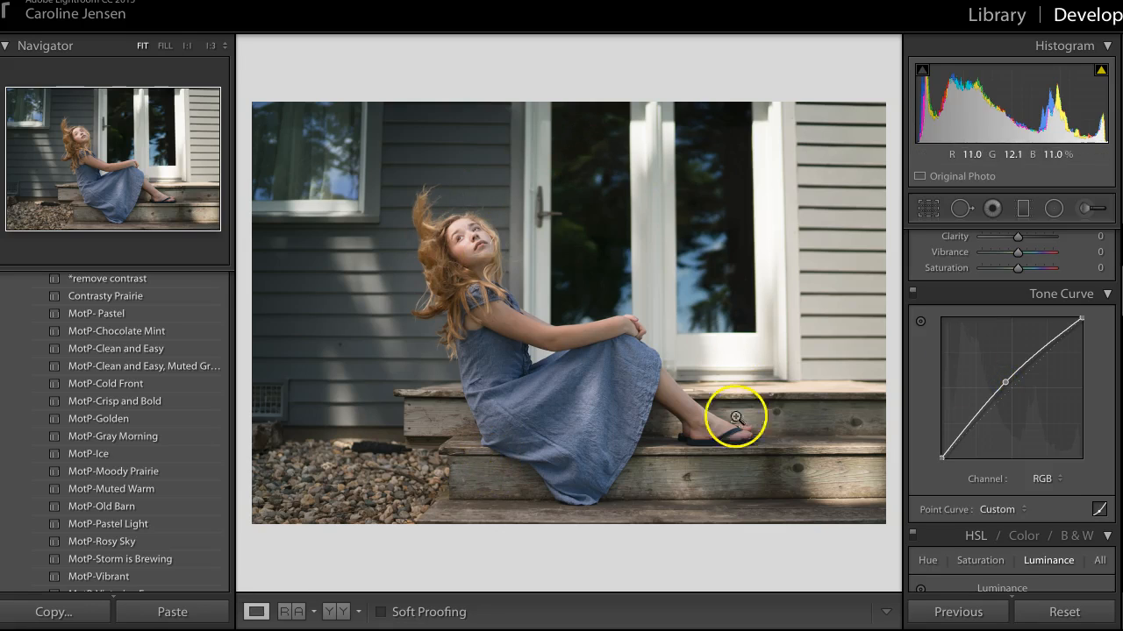
double_click(1005, 382)
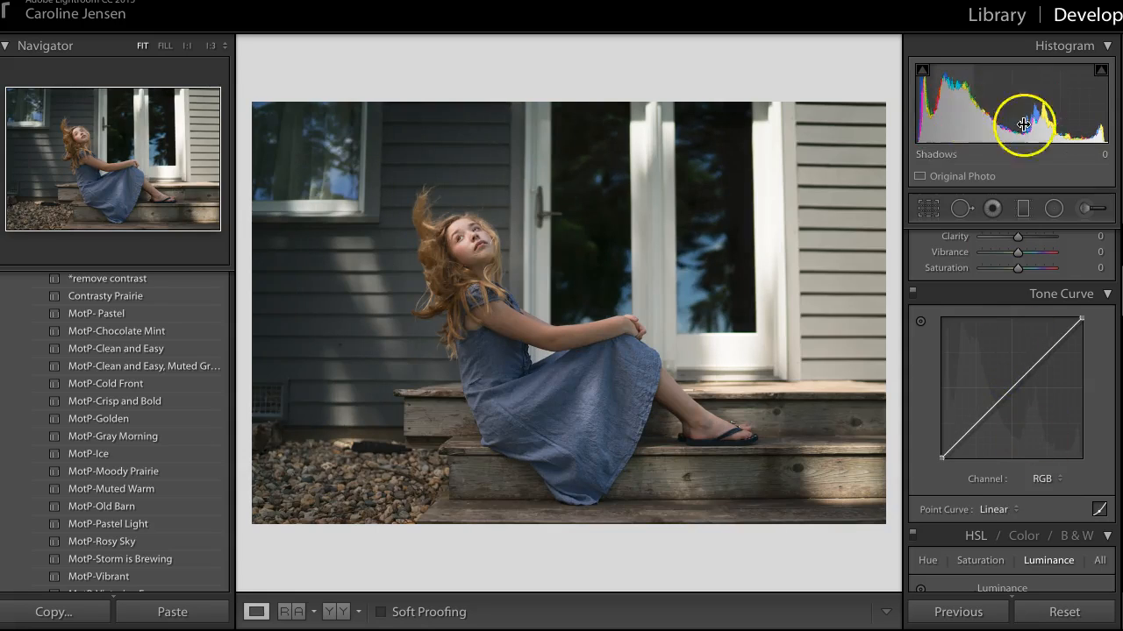
Turn on the highlight clipping warning while trying a raised RGB curve point at about 40.4 / 56.1 %, and remove the point.
left_click_drag(1027, 374, 1001, 383)
left_click(1100, 71)
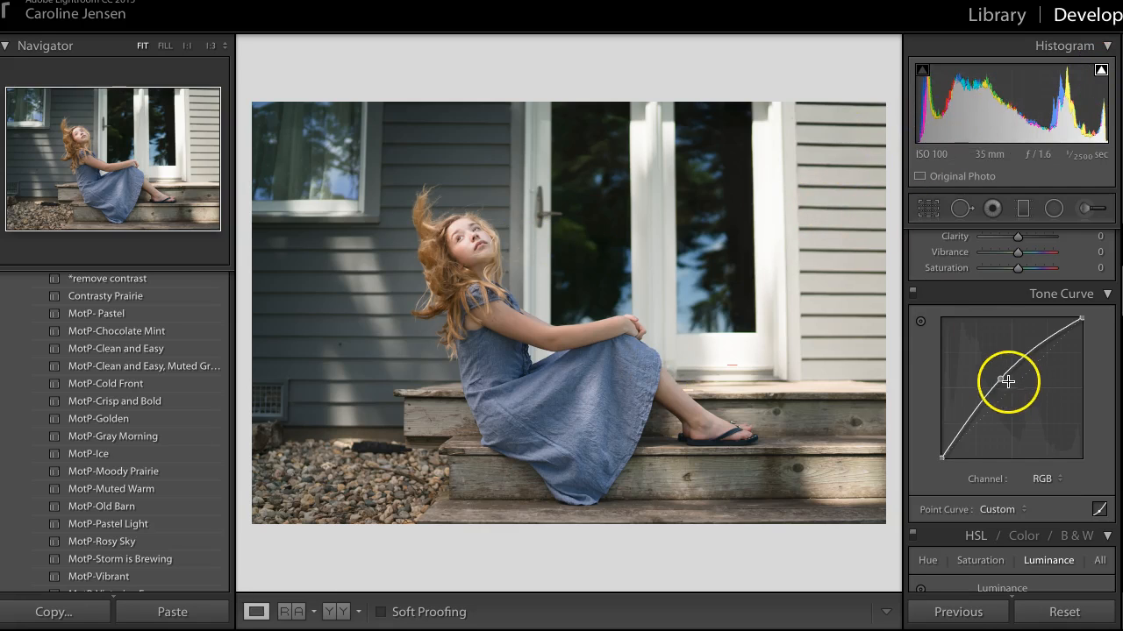
left_click_drag(1000, 379, 998, 381)
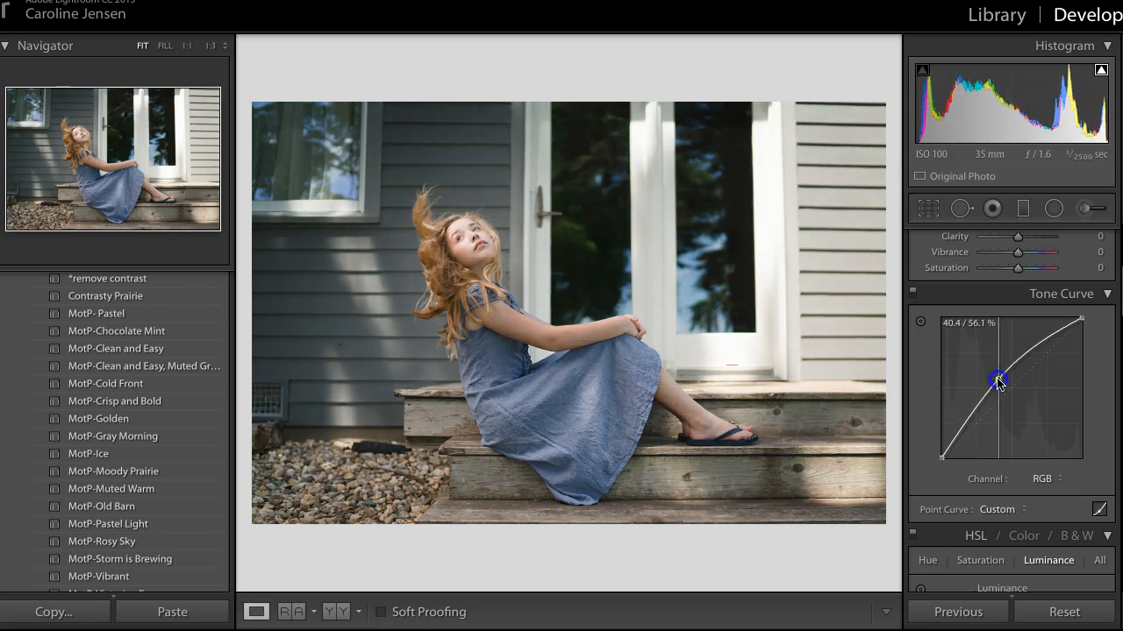
double_click(998, 381)
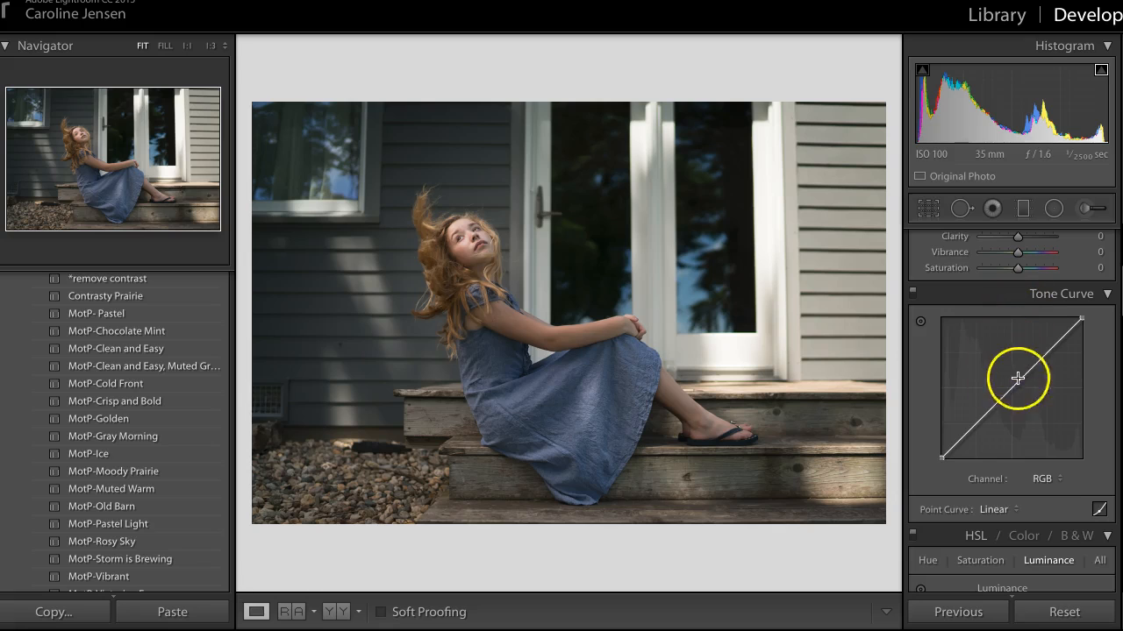
Try lifting the RGB curve's midtones two more times, resetting the curve to linear after each attempt.
left_click_drag(1010, 392, 999, 381)
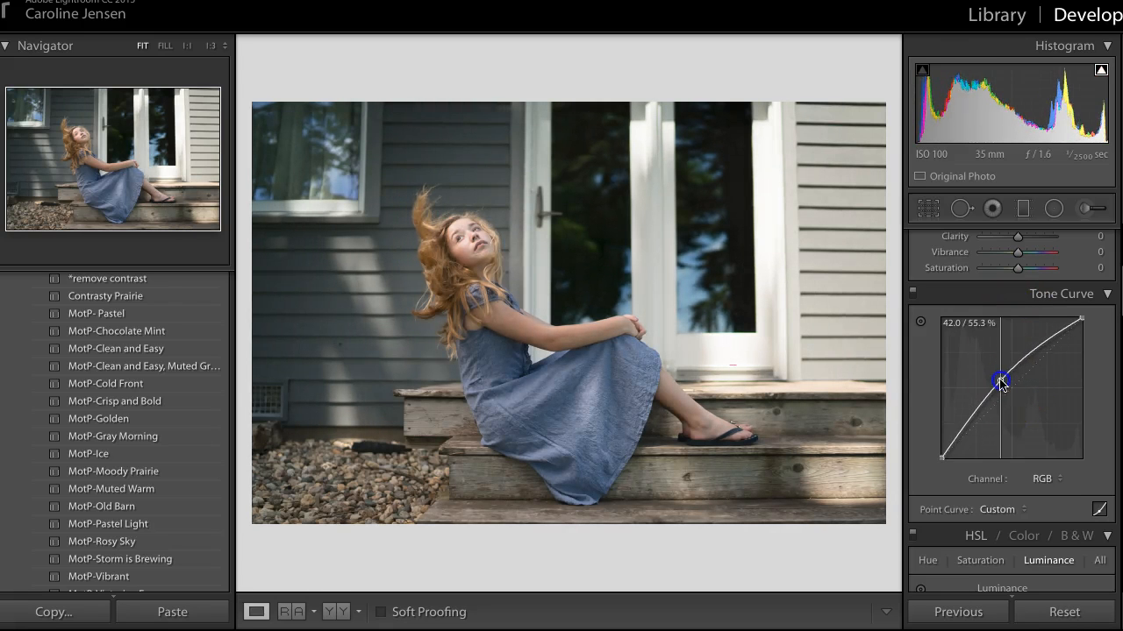
double_click(1000, 379)
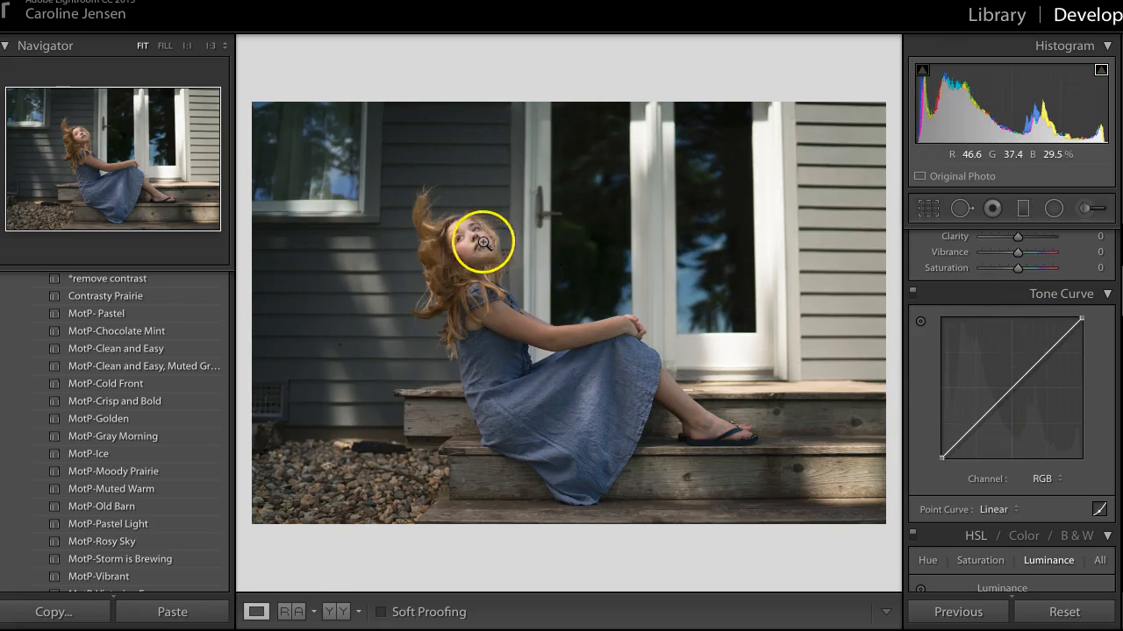
left_click_drag(1003, 388, 1001, 383)
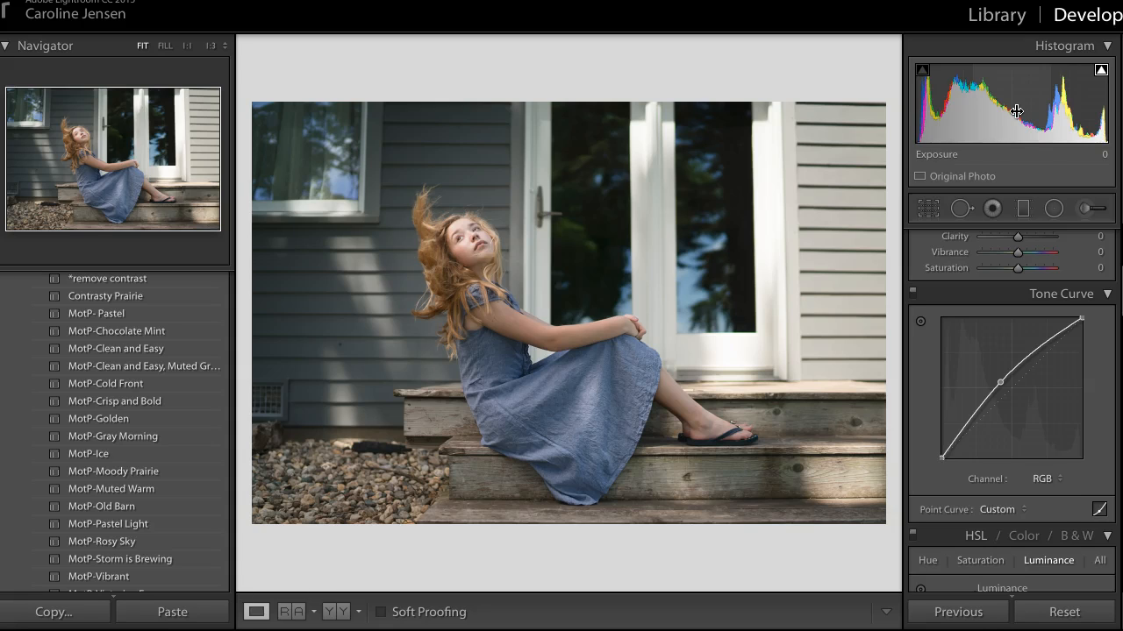
double_click(1000, 383)
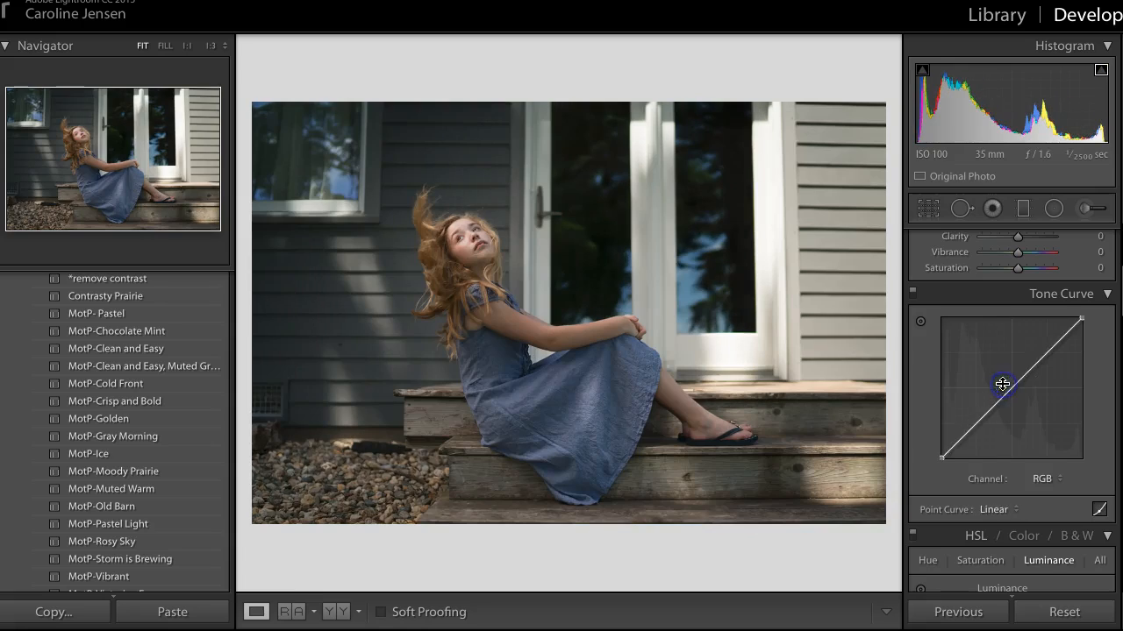
Try raising the Orange luminance to +93 to brighten the skin, and reset it to 0.
scroll(998, 446, "down", 5)
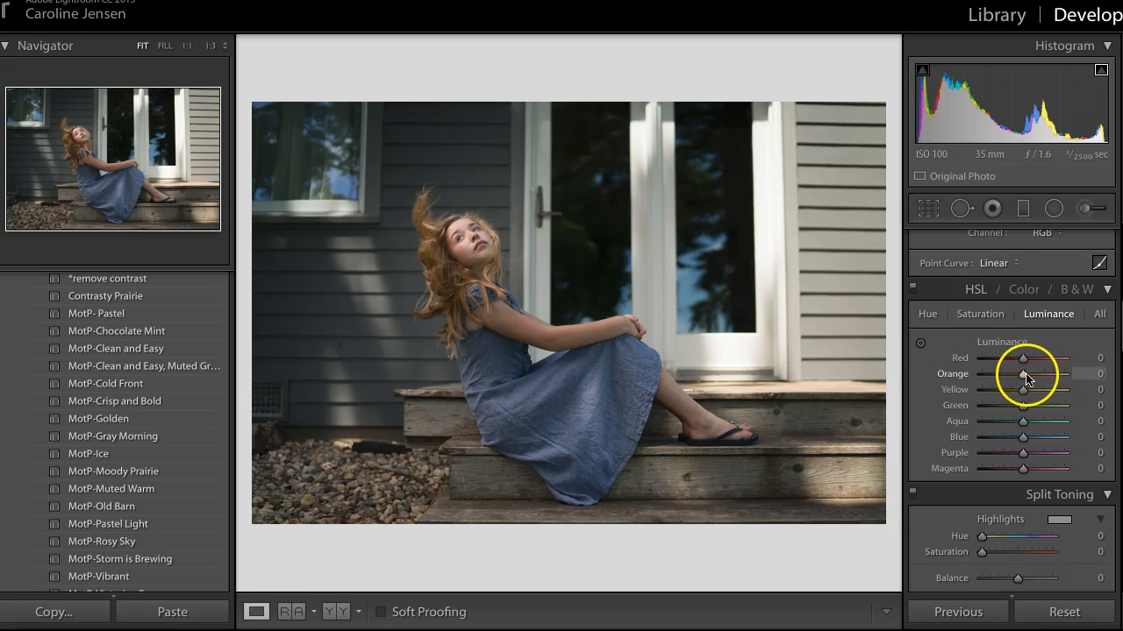
left_click_drag(1024, 375, 1025, 374)
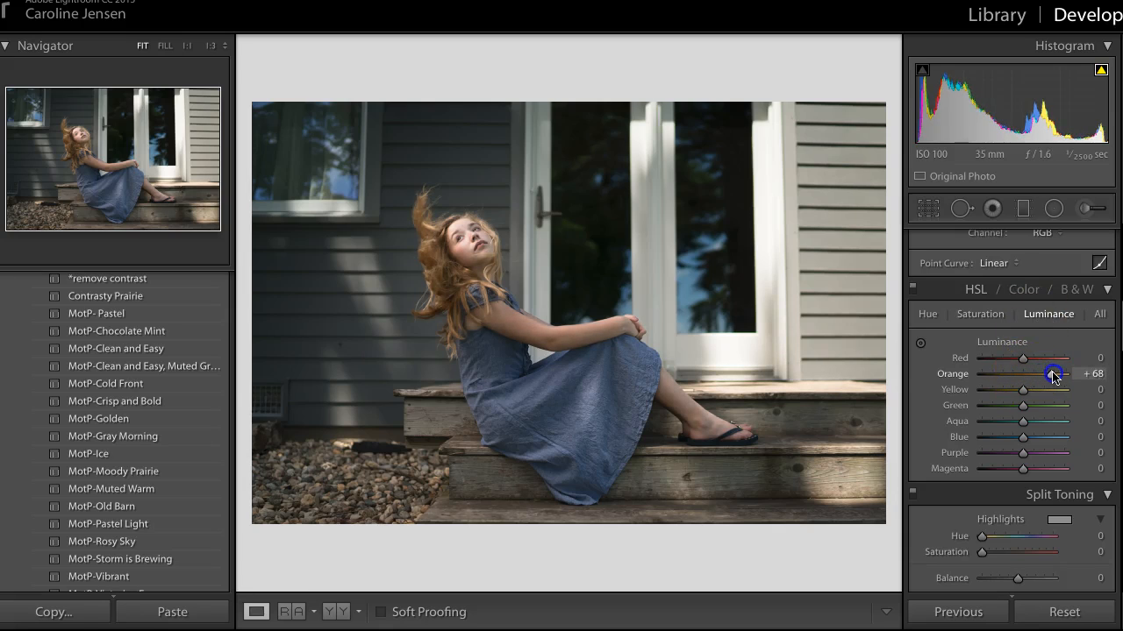
left_click_drag(1063, 374, 1063, 375)
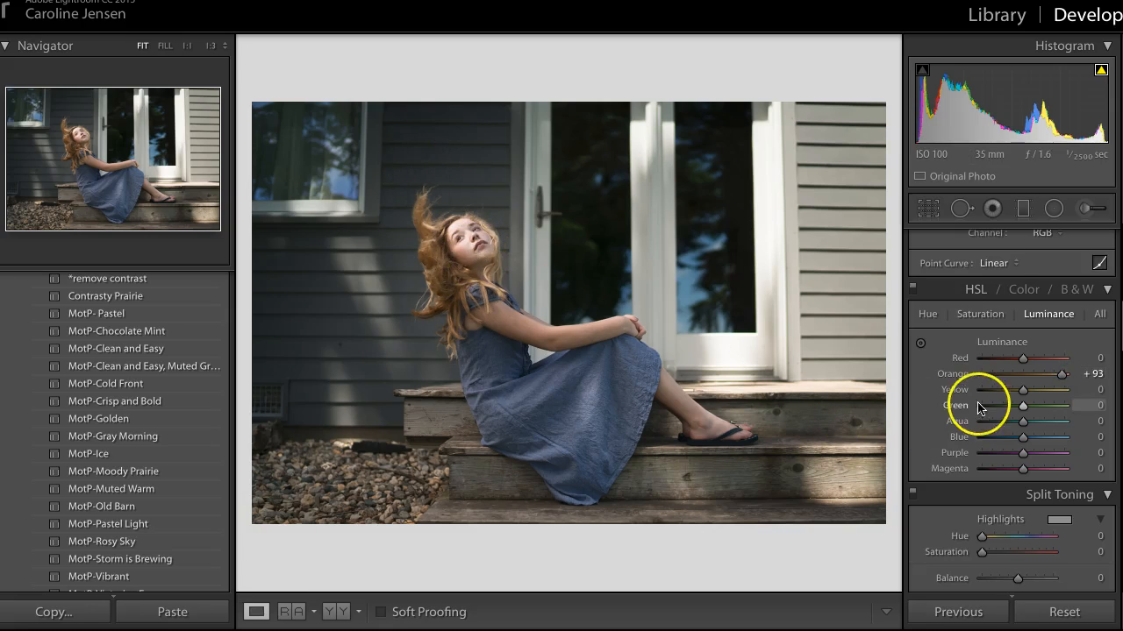
left_click_drag(949, 375, 949, 375)
double_click(949, 376)
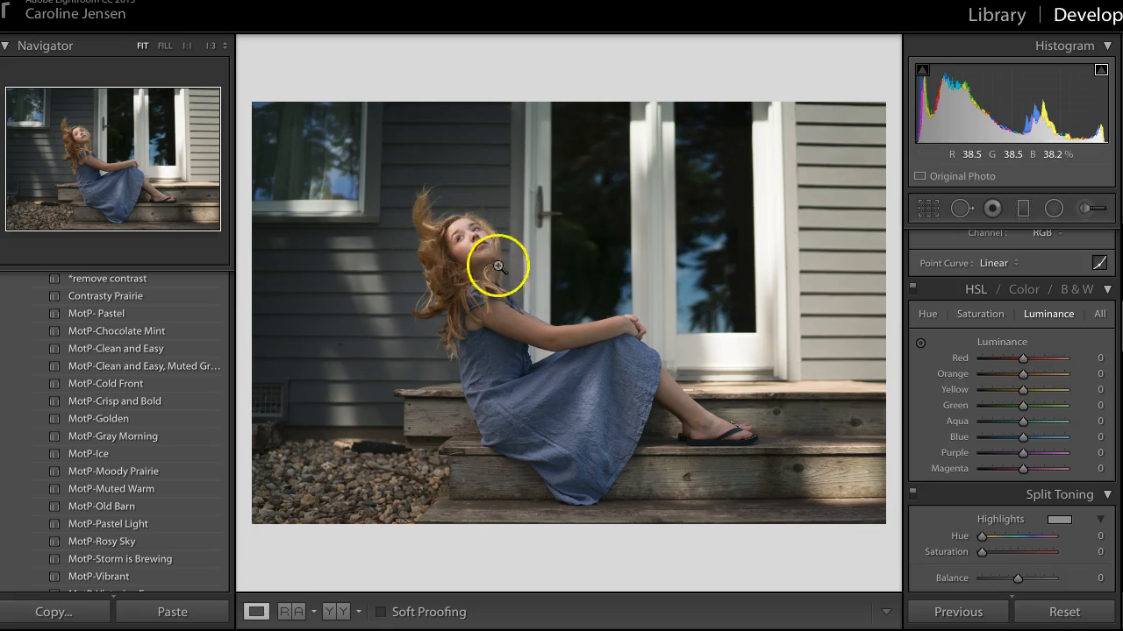
Set the Orange luminance to +49 to brighten the girl's skin.
left_click_drag(1022, 373, 1053, 379)
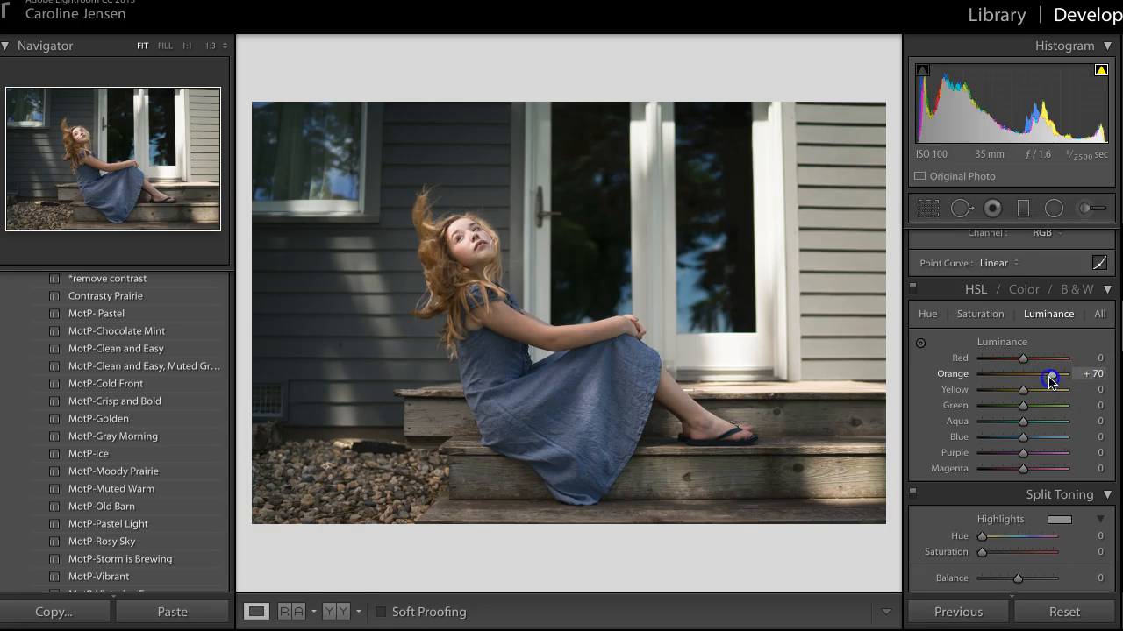
left_click_drag(1042, 378, 1042, 378)
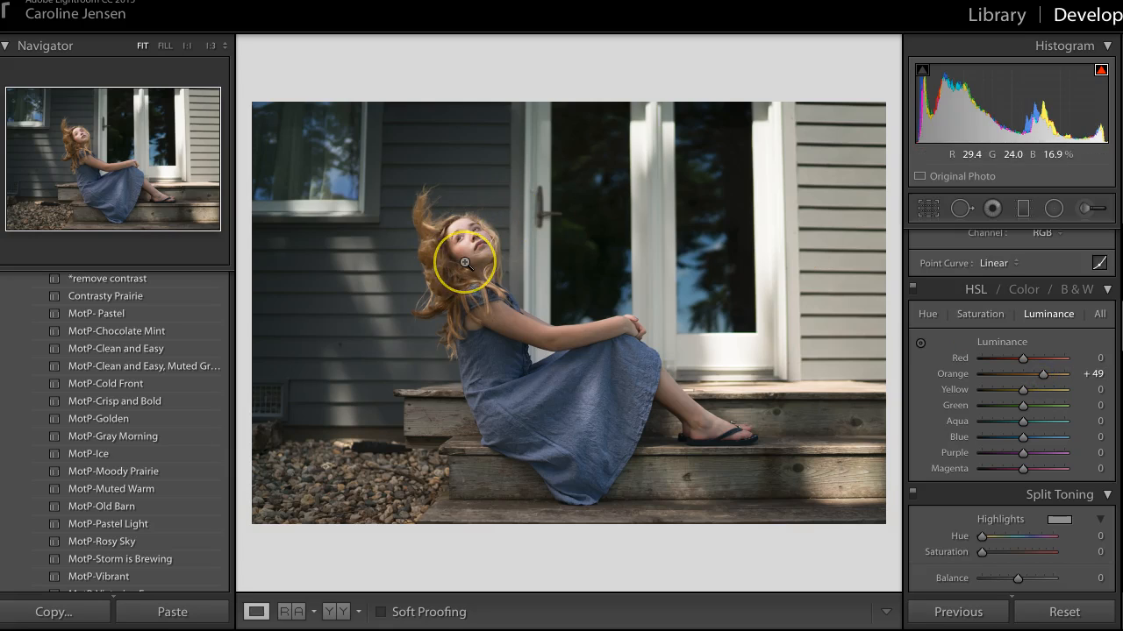
Activate the Adjustment Brush for the girl's face at 1:1 and reset all its effect settings.
left_click(474, 239)
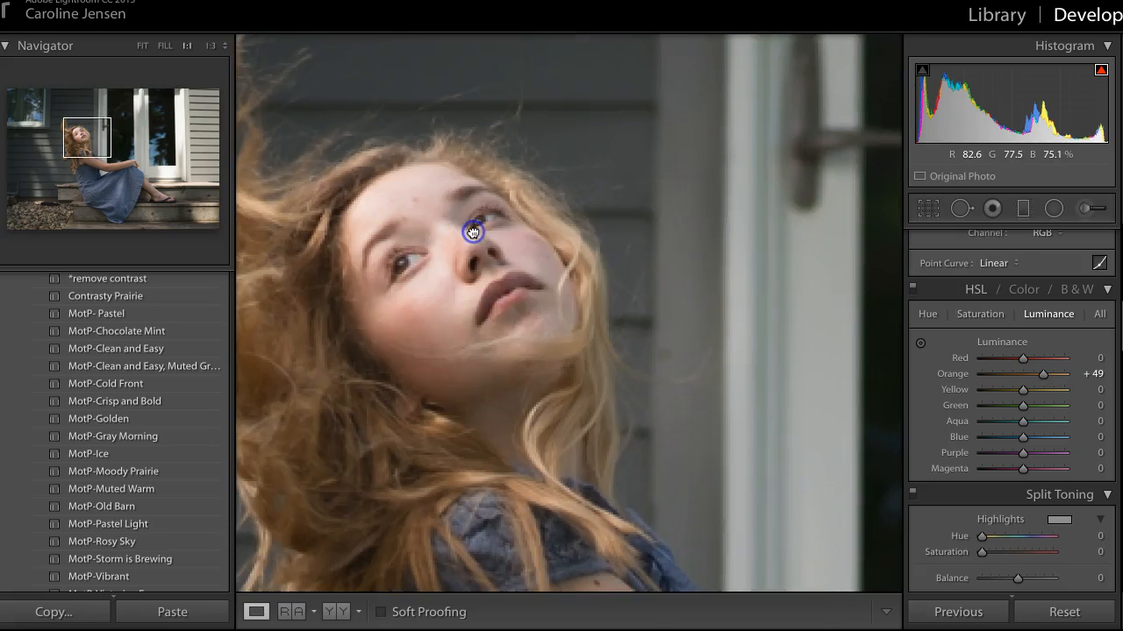
left_click_drag(497, 304, 535, 305)
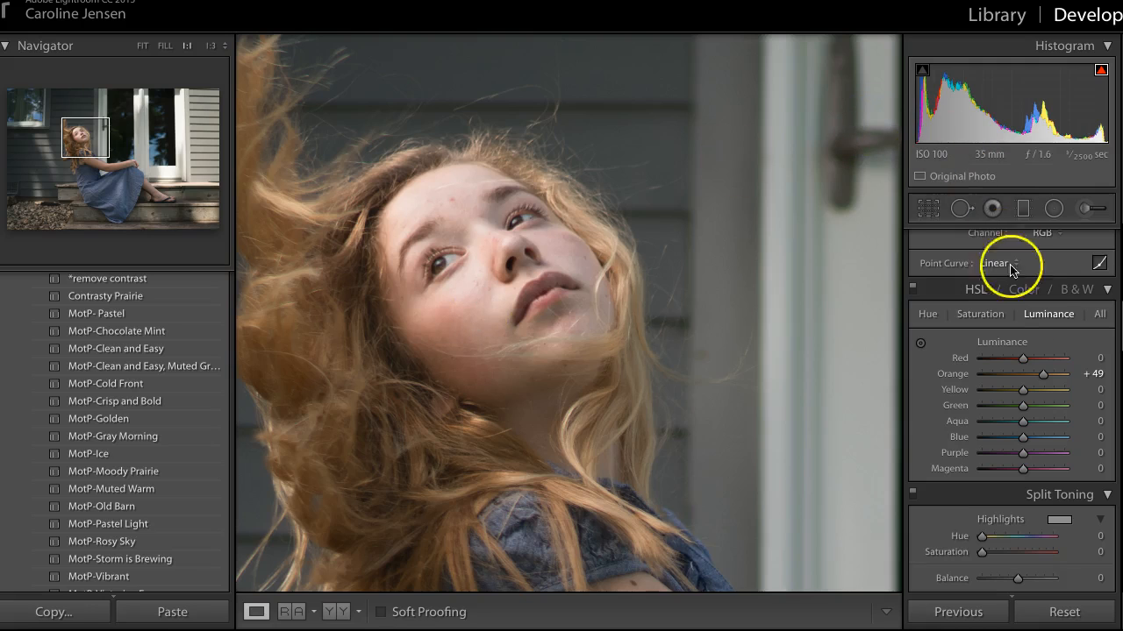
scroll(1022, 294, "up", 8)
left_click(1094, 200)
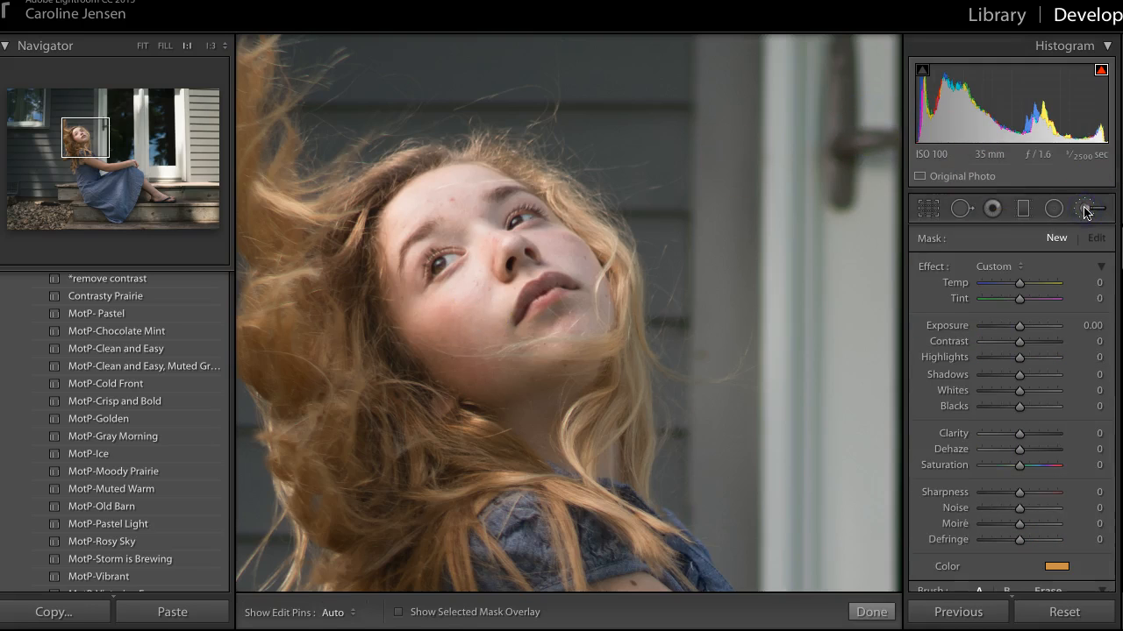
double_click(931, 267)
scroll(982, 477, "down", 5)
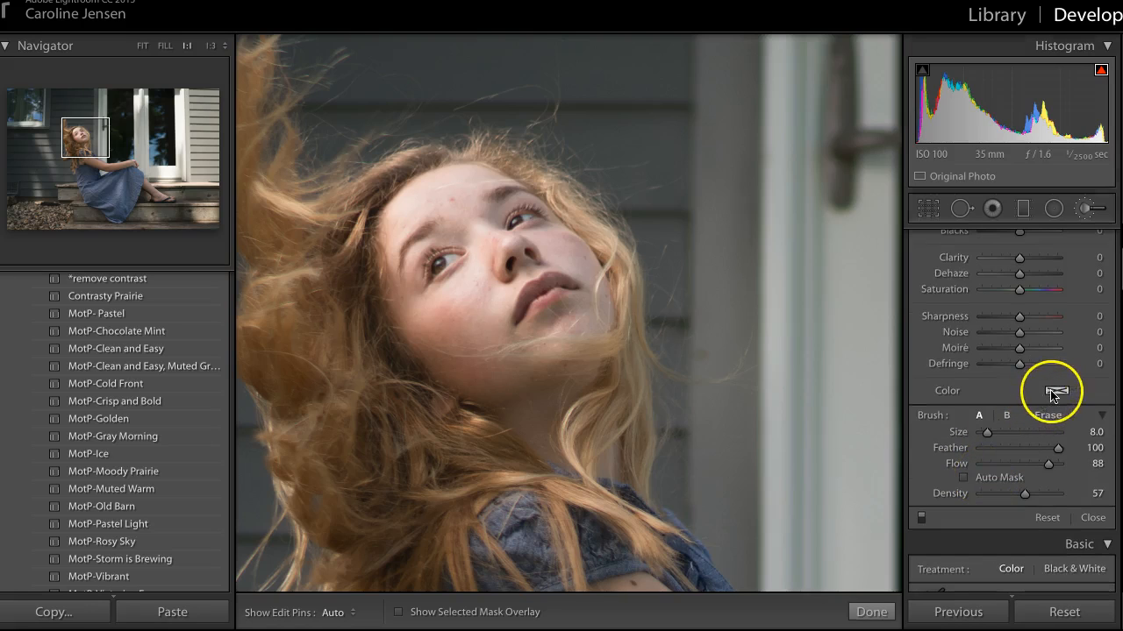
Set the brush colour to a pink sampled from the girl's face, with hue 4° and saturation 44%.
left_click(1054, 393)
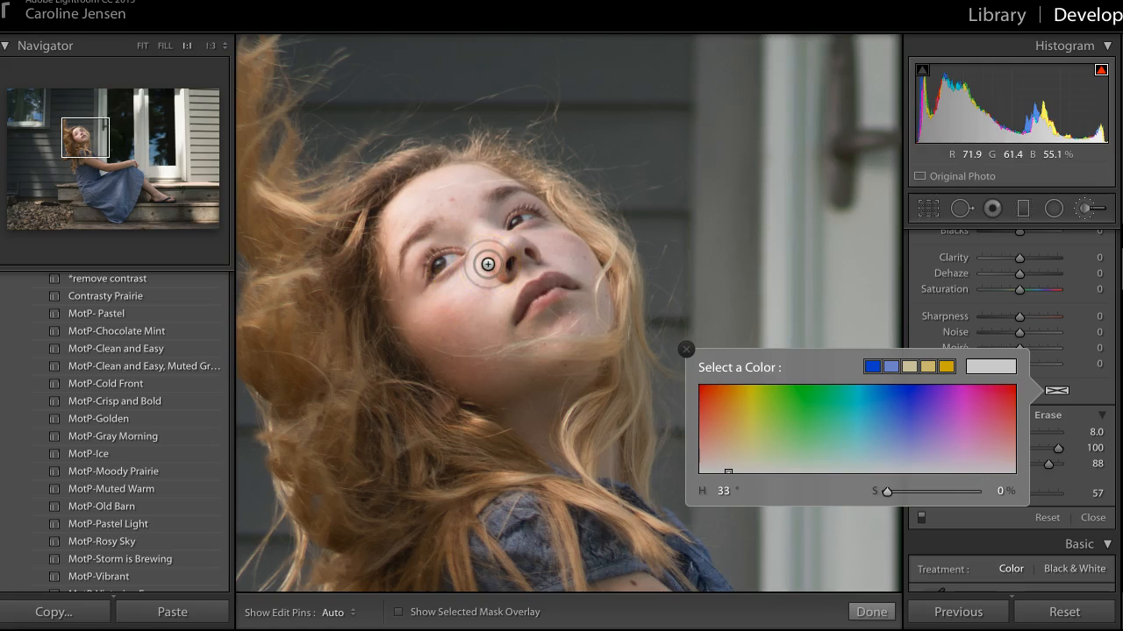
left_click_drag(819, 388, 576, 321)
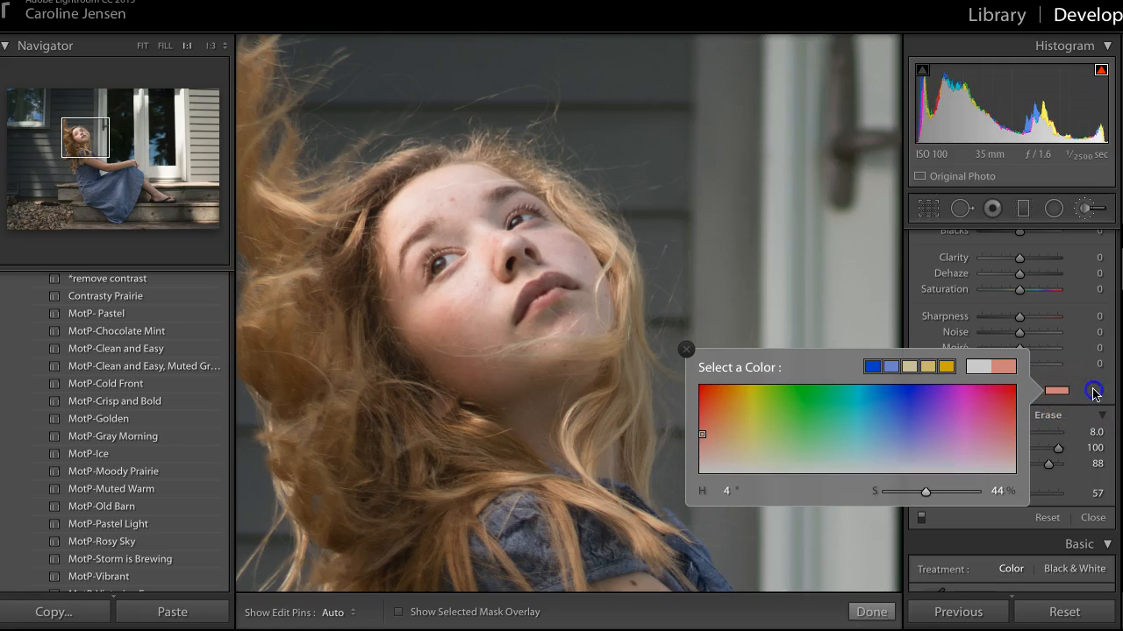
left_click(1079, 387)
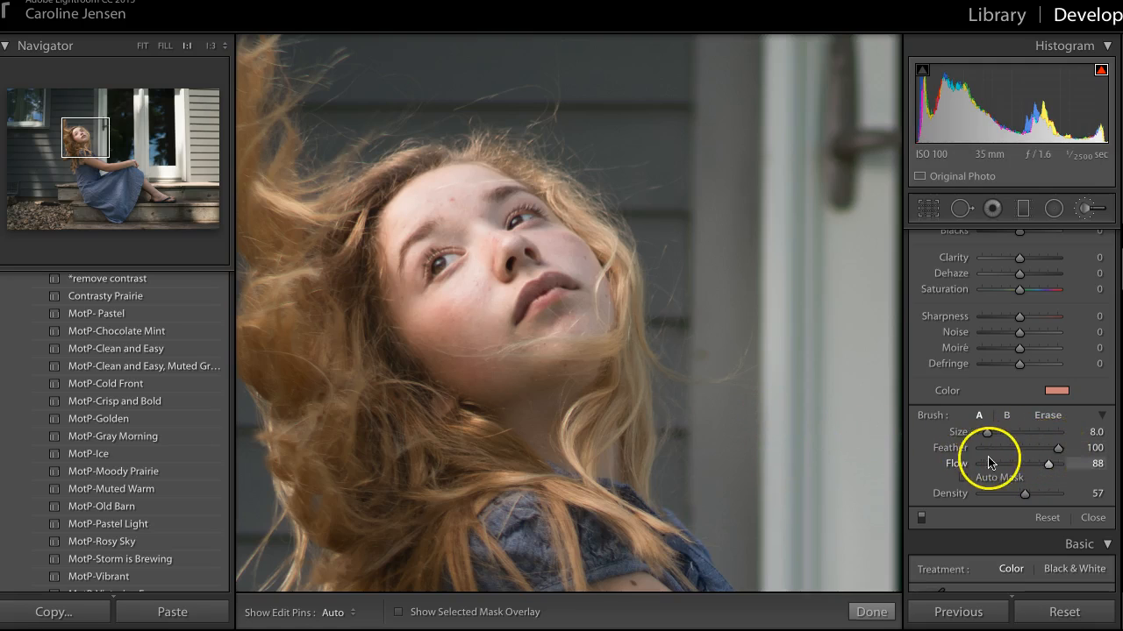
Set the brush's flow to 17 and its density to 67.
left_click_drag(1050, 464, 1006, 467)
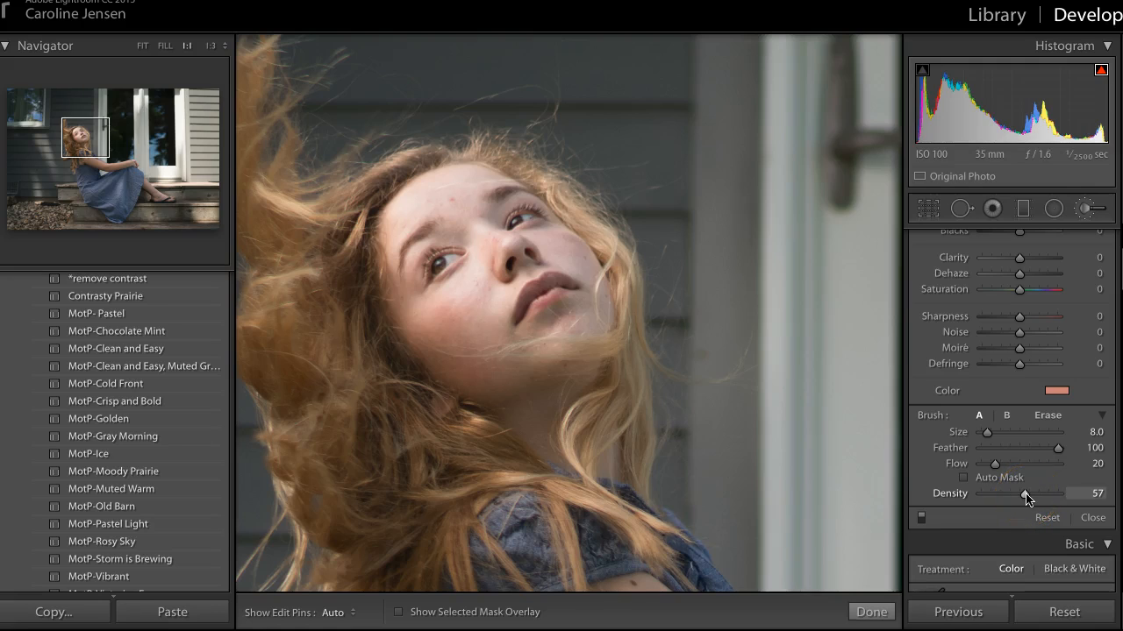
left_click_drag(1026, 496, 1032, 494)
left_click(999, 466)
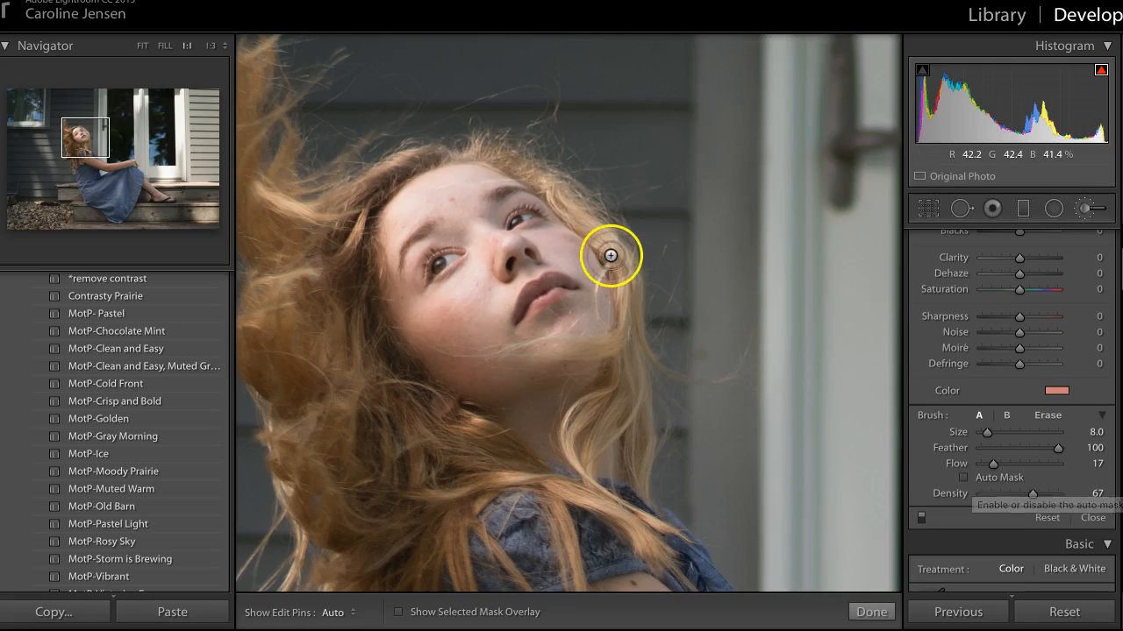
Paint the pink tint over both of the girl's cheeks and hide the edit pins.
mouse_move(557, 240)
left_mouse_down()
mouse_move(571, 238)
mouse_move(574, 254)
left_mouse_up()
key("h")
mouse_move(463, 306)
left_mouse_down()
mouse_move(408, 323)
mouse_move(473, 312)
mouse_move(425, 338)
mouse_move(468, 328)
mouse_move(447, 333)
mouse_move(424, 319)
left_mouse_up()
key("h")
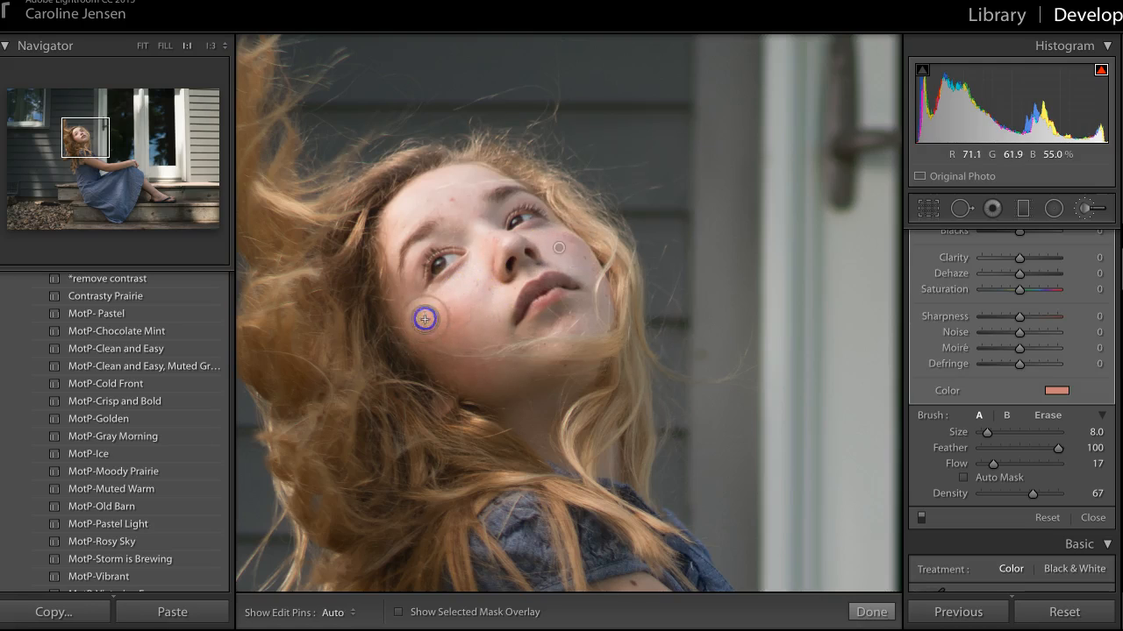
Set the saturation of the cheek tint's colour to 42%.
left_click(1057, 391)
mouse_move(928, 492)
left_mouse_down()
mouse_move(993, 494)
mouse_move(888, 494)
mouse_move(994, 496)
mouse_move(924, 503)
left_mouse_up()
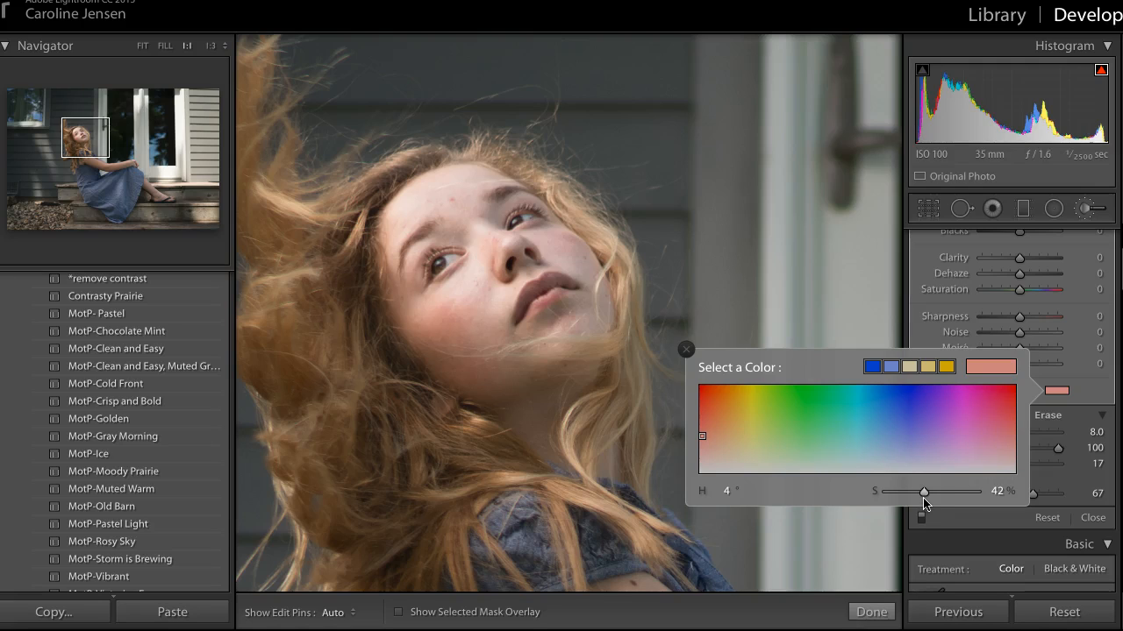
left_click(1104, 388)
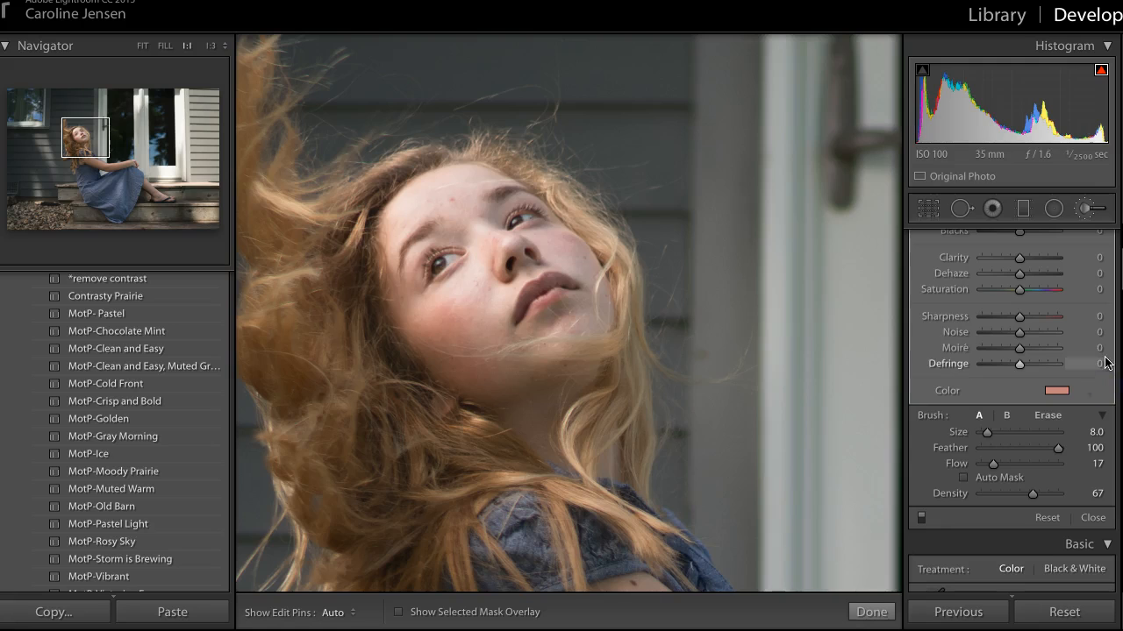
scroll(1106, 362, "up", 5)
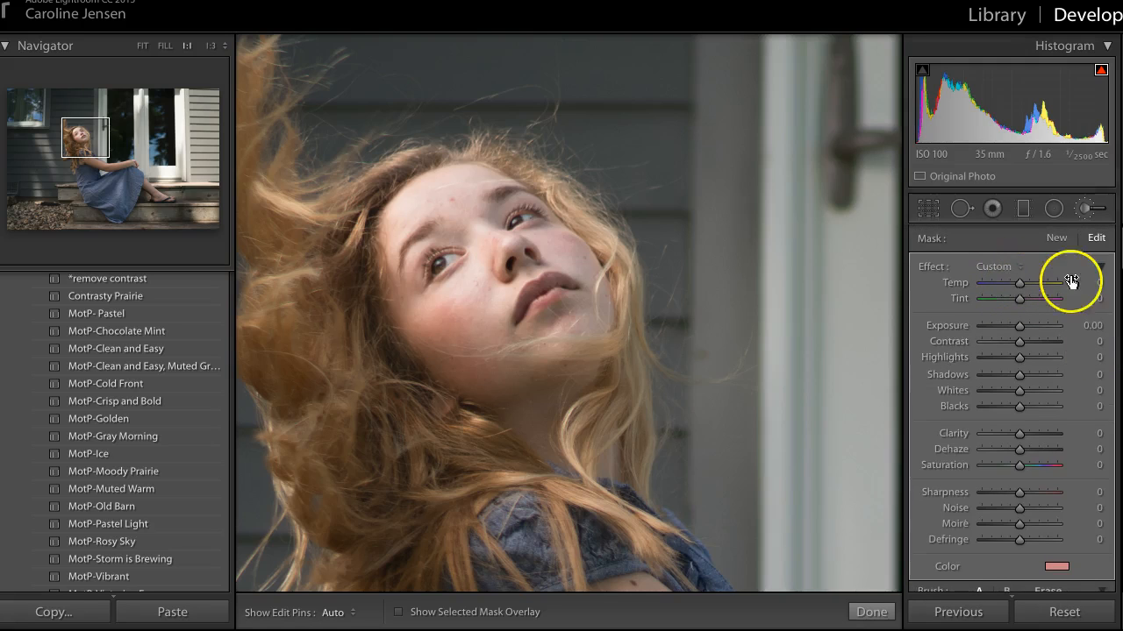
scroll(1092, 346, "down", 6)
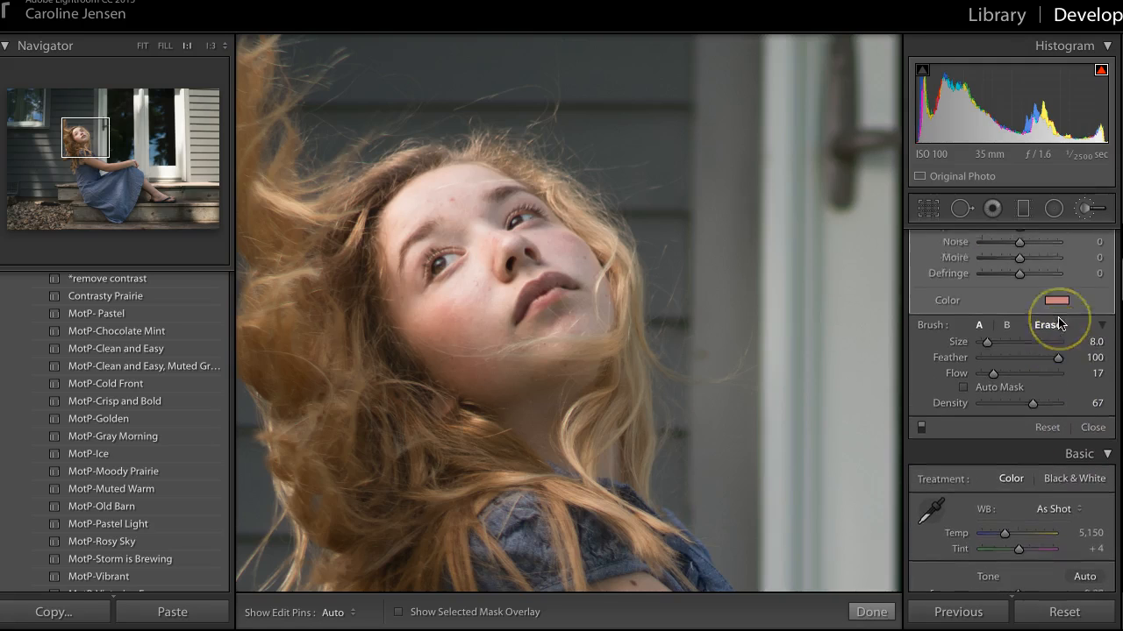
Examine the Adjustment Brush's list of effect presets and its option for saving the current settings as a new preset.
scroll(1059, 325, "up", 6)
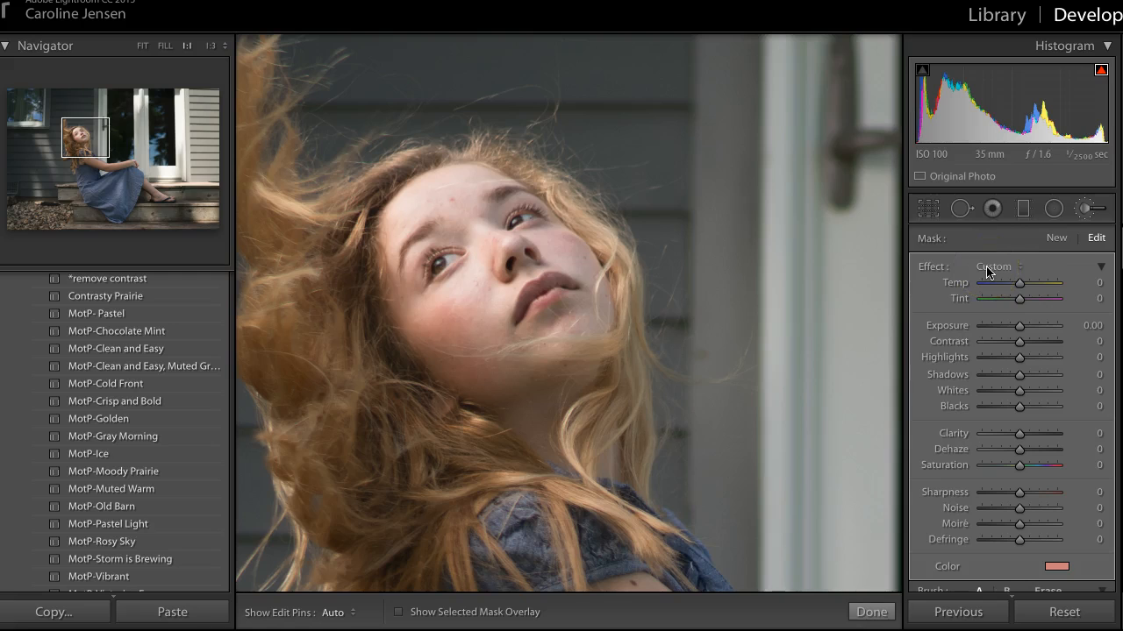
left_click(987, 267)
scroll(1000, 526, "down", 10)
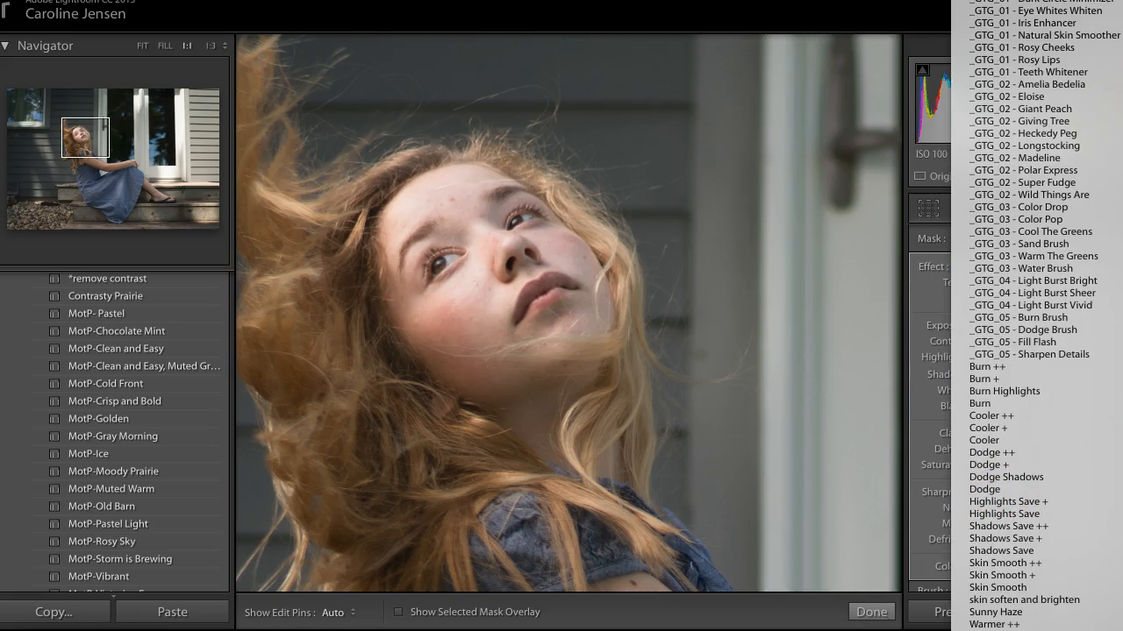
left_click(930, 238)
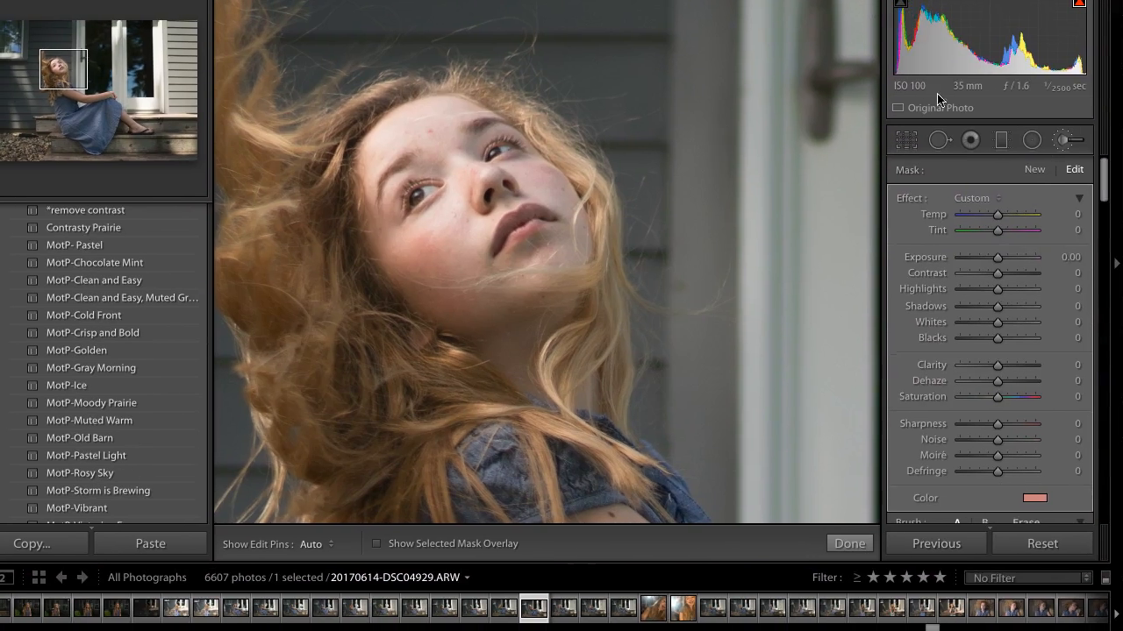
left_click(993, 273)
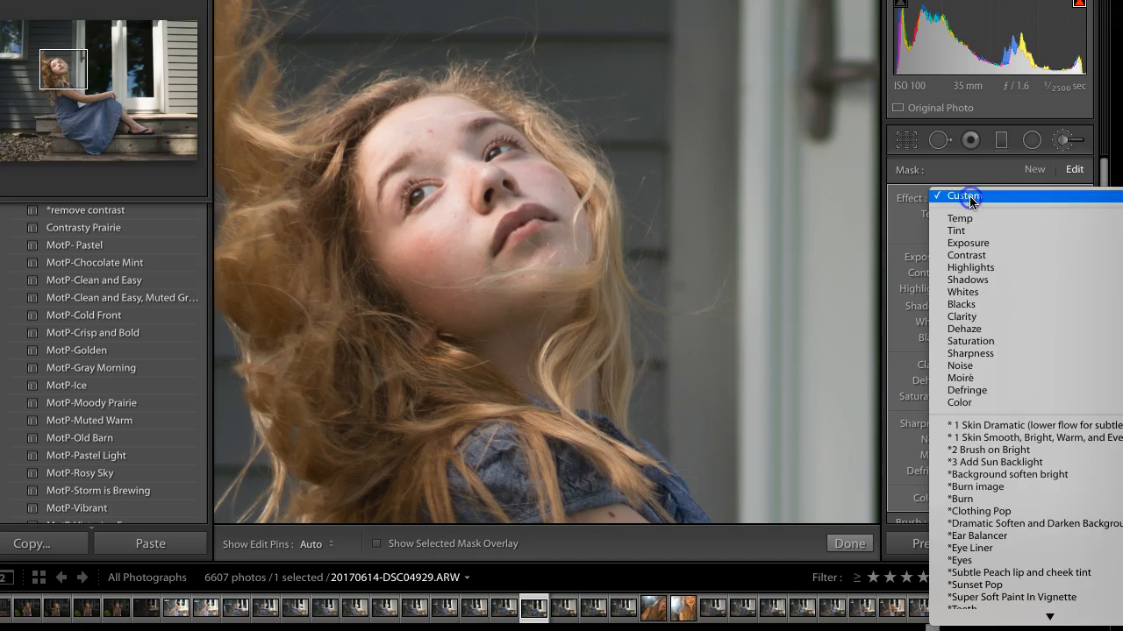
scroll(1022, 609, "down", 10)
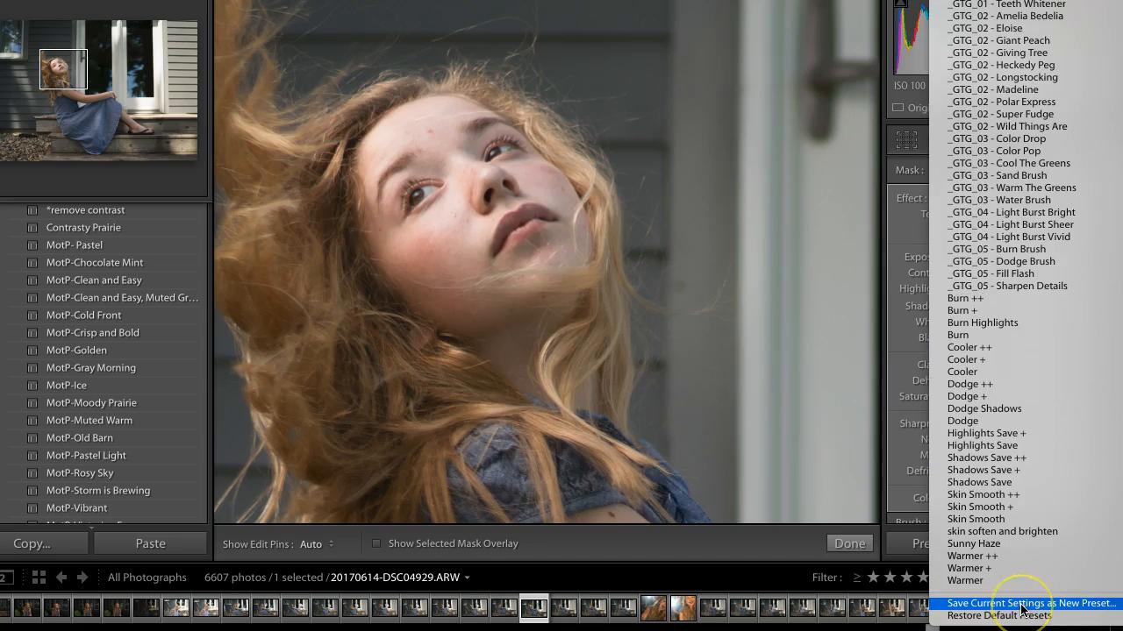
left_click_drag(996, 605, 1070, 603)
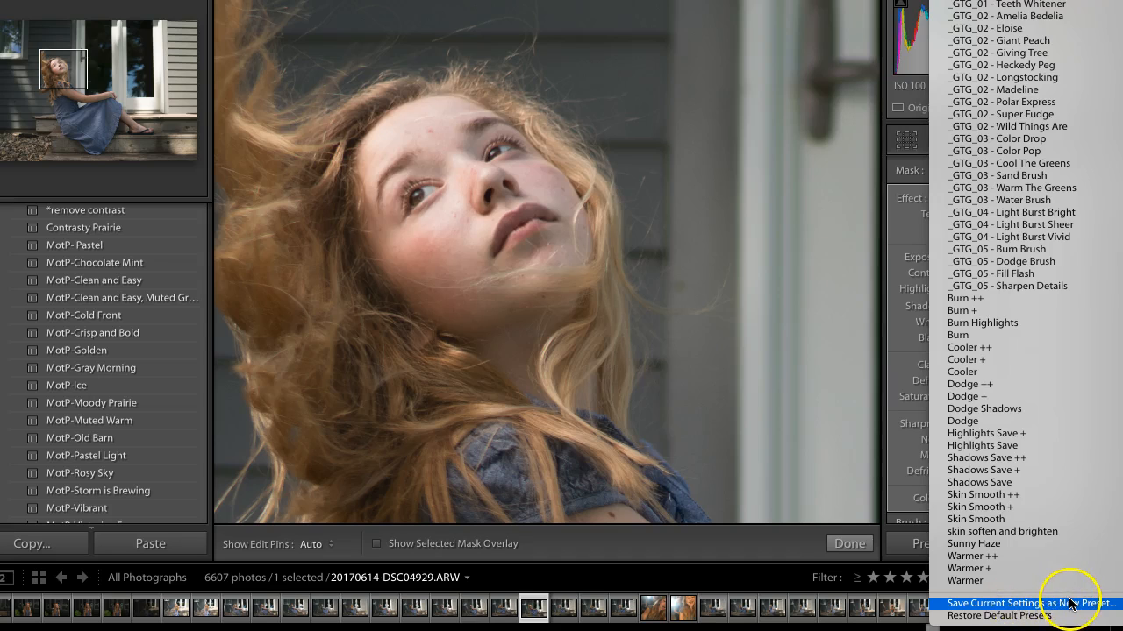
left_click(797, 2)
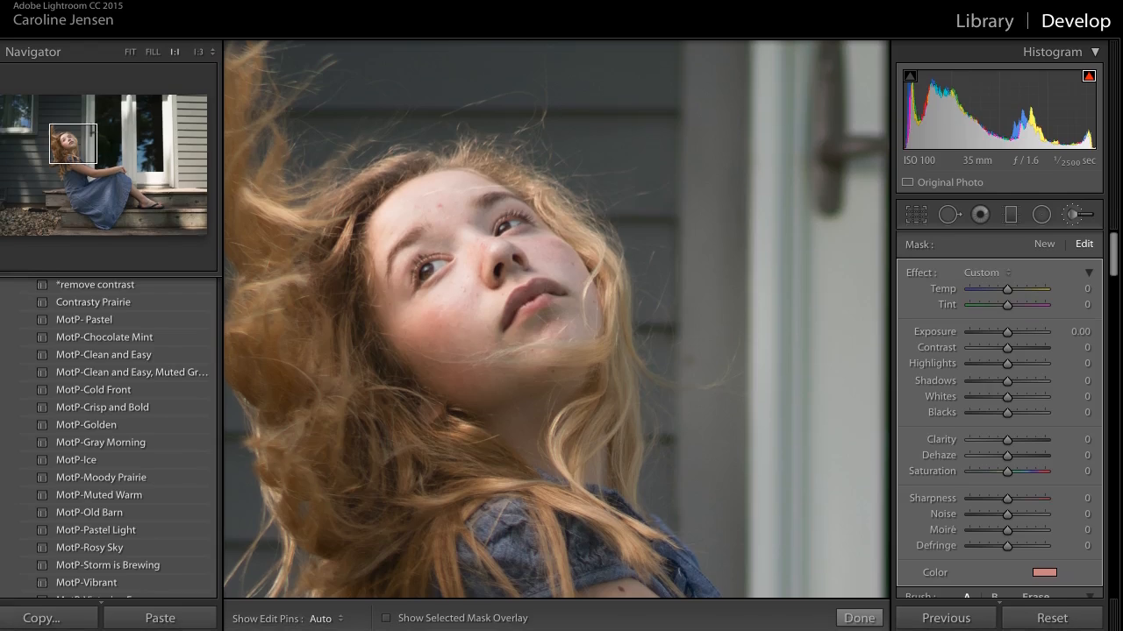
left_click(972, 272)
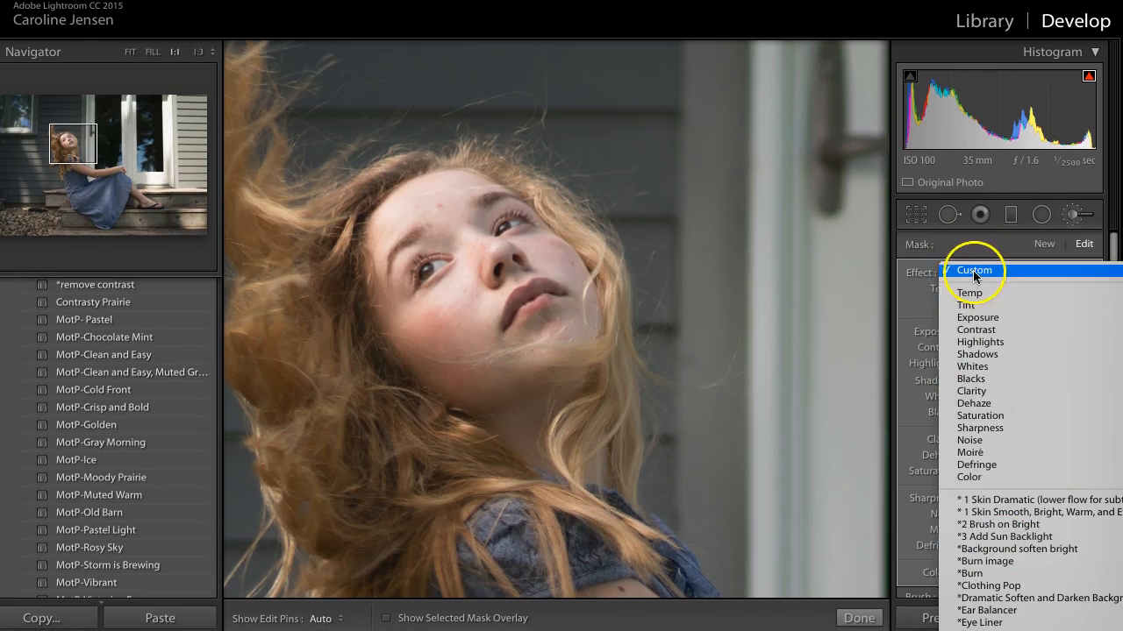
left_click(973, 271)
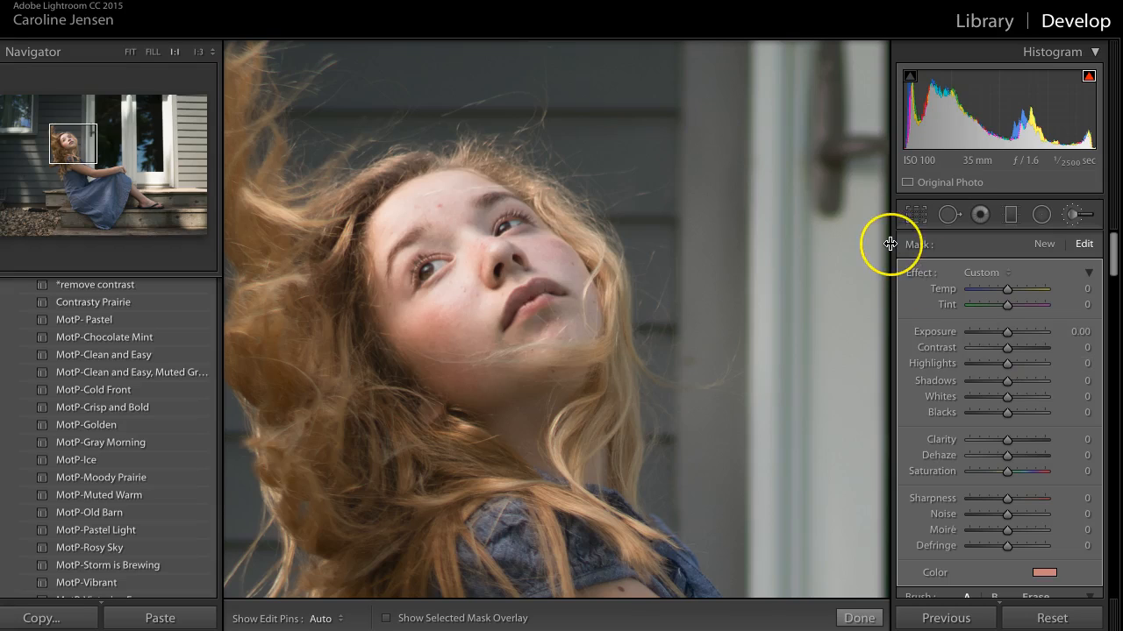
Close the Adjustment Brush and fit the whole photo in view.
left_click(790, 335)
key("h")
left_click(1072, 214)
left_click(761, 330)
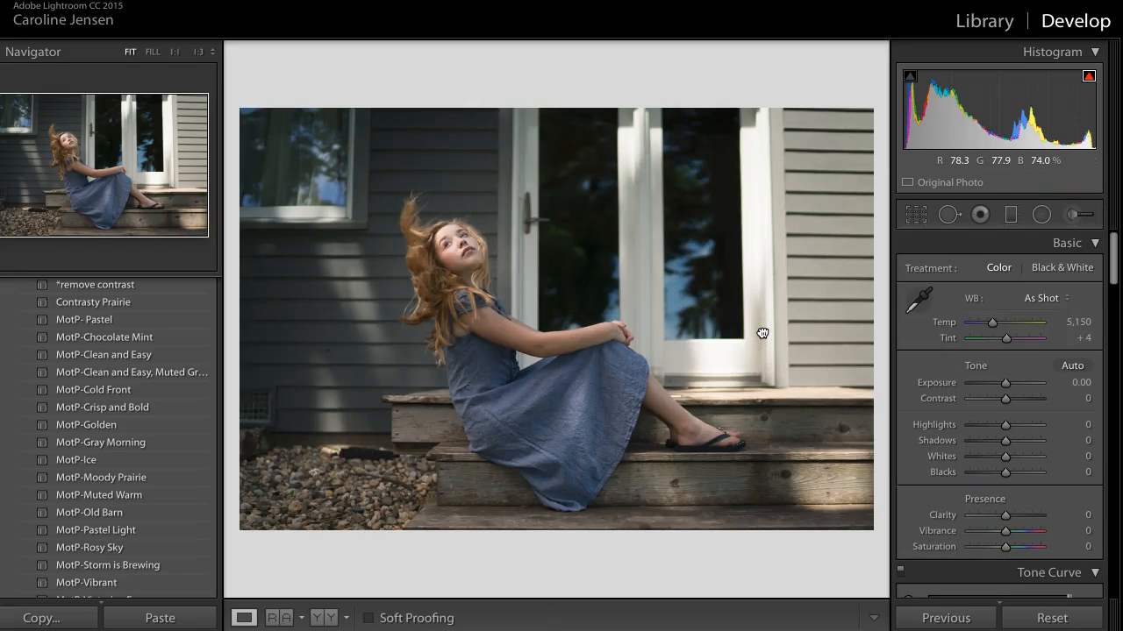